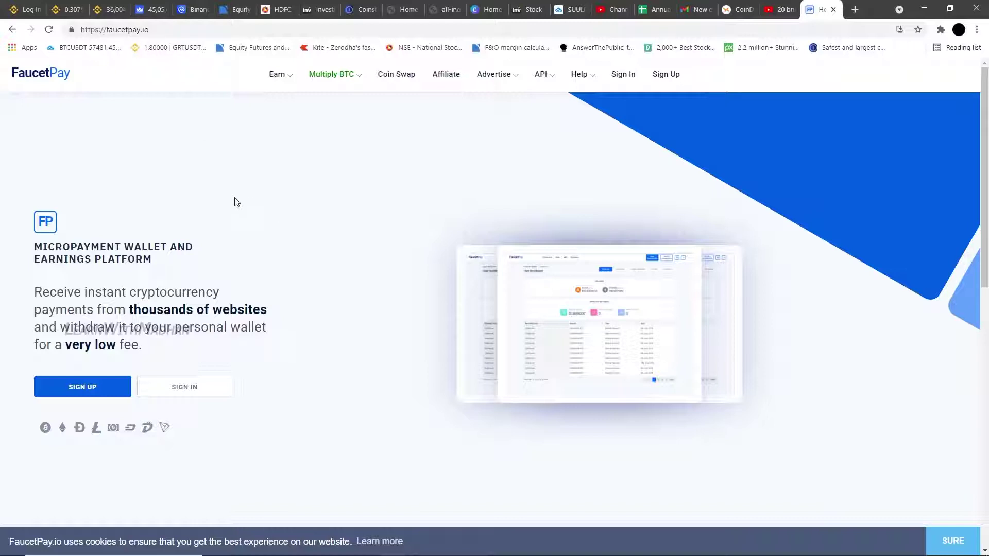
# - Sign up with a username, the email and password each entered twice, terms accepted and reCAPTCHA passed
pyautogui.click(90, 391)
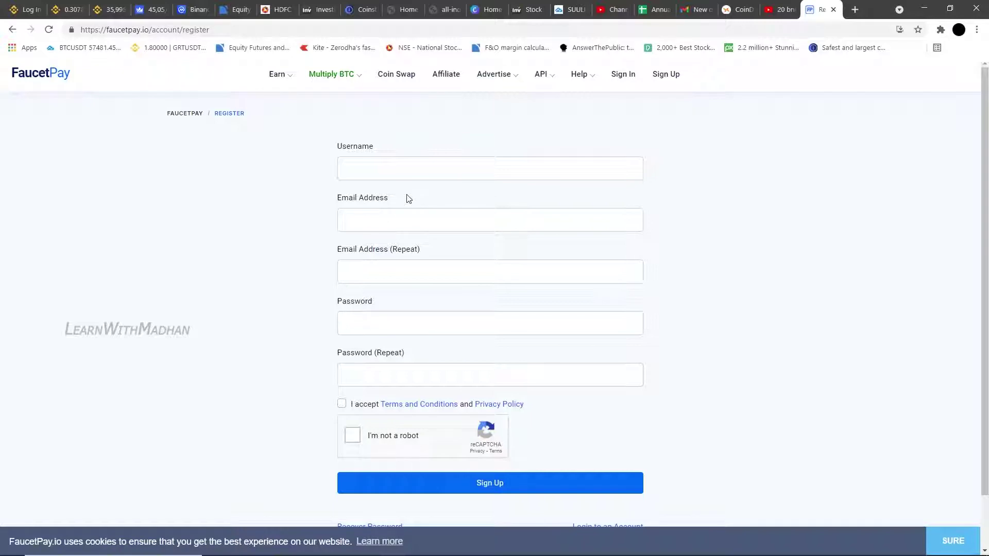
pyautogui.click(424, 168)
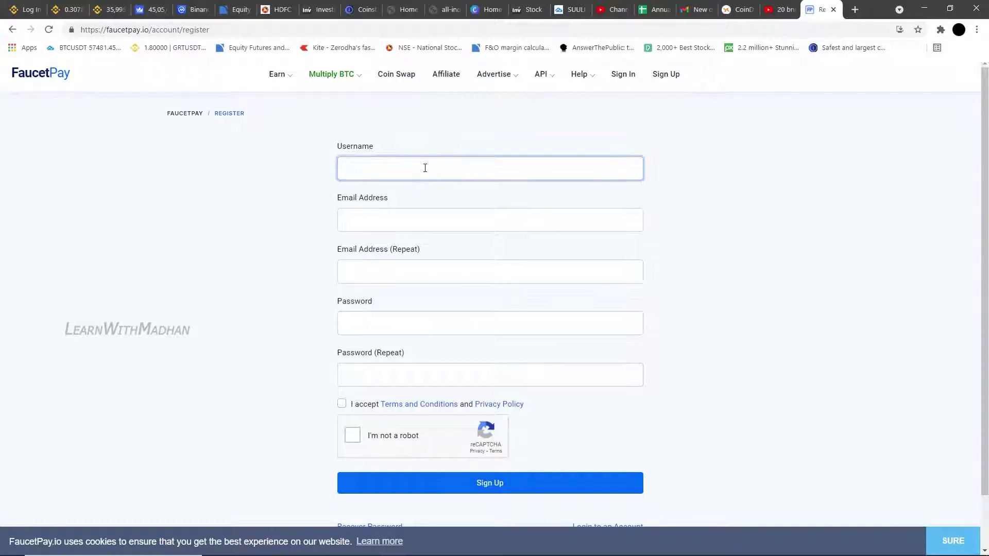
pyautogui.press('Tab')
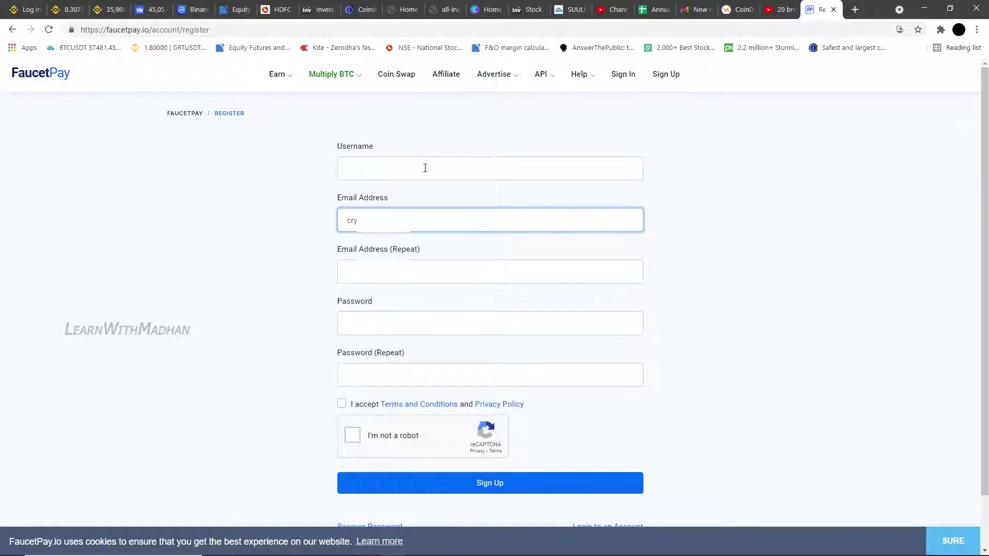
pyautogui.press('Tab')
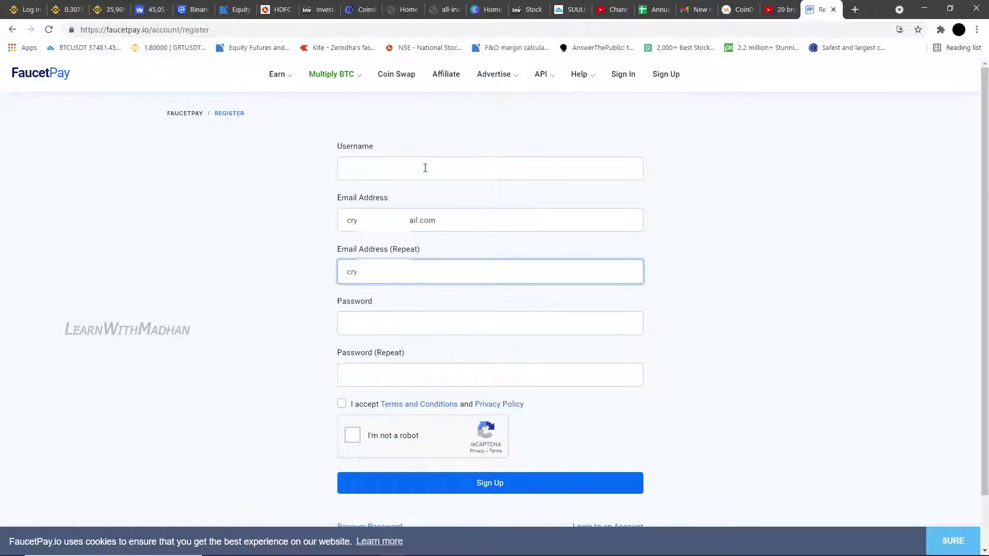
pyautogui.press('Tab')
pyautogui.press('Tab')
pyautogui.click(342, 404)
pyautogui.click(351, 435)
pyautogui.click(413, 482)
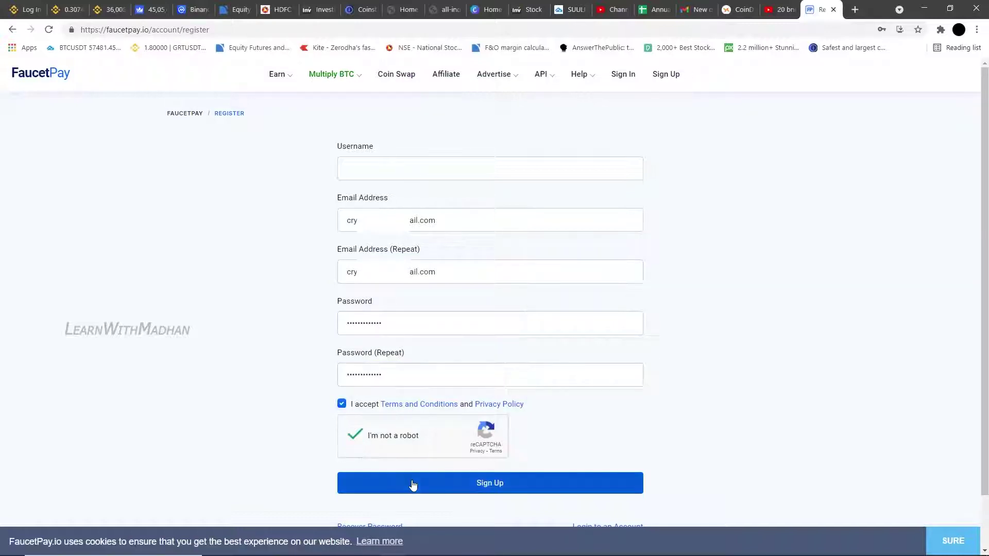
# - Dismiss the save-password prompt and open FaucetPay's 'Confirm your email' message in the Gmail inbox
pyautogui.click(950, 134)
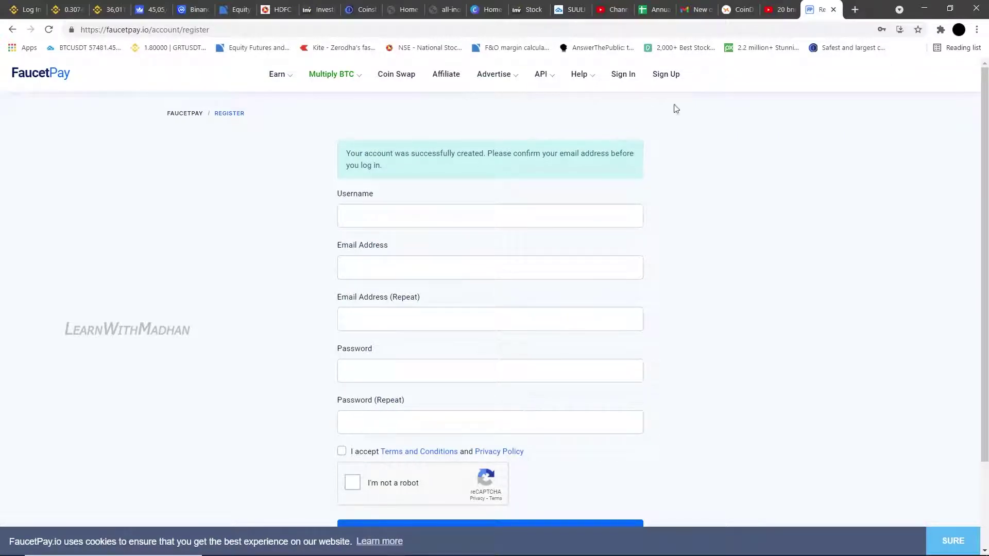
pyautogui.click(696, 9)
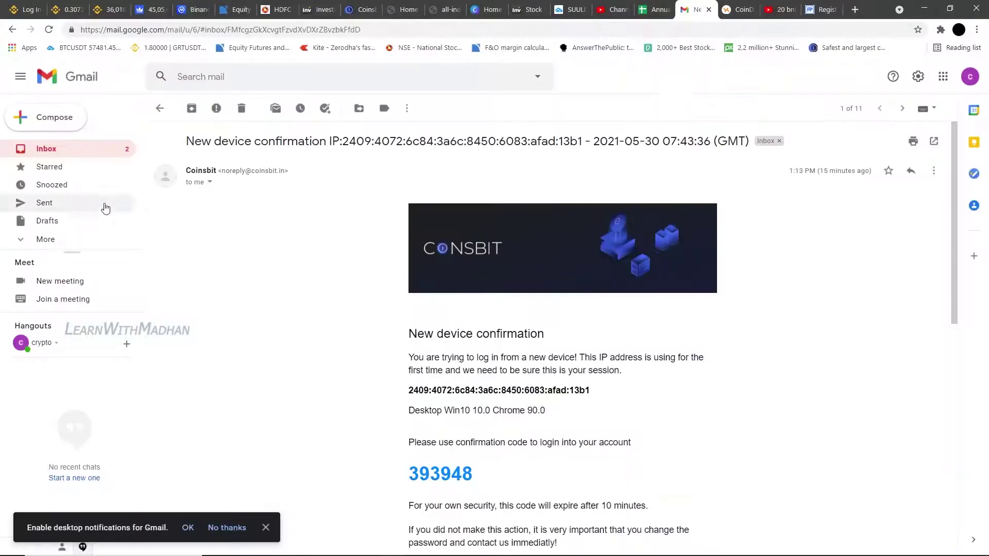
pyautogui.click(46, 149)
pyautogui.click(325, 255)
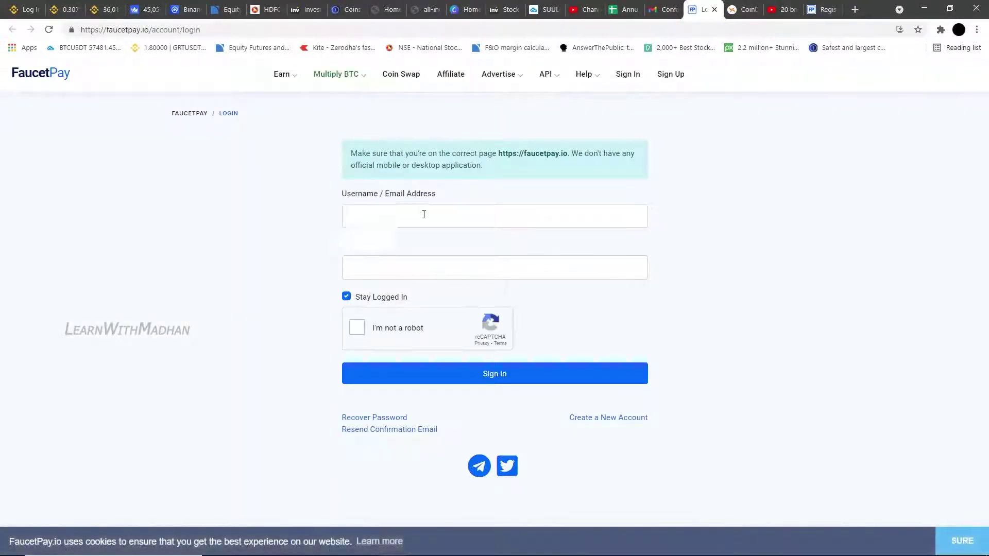
# - Sign in with the saved username and password after passing the reCAPTCHA
pyautogui.click(425, 216)
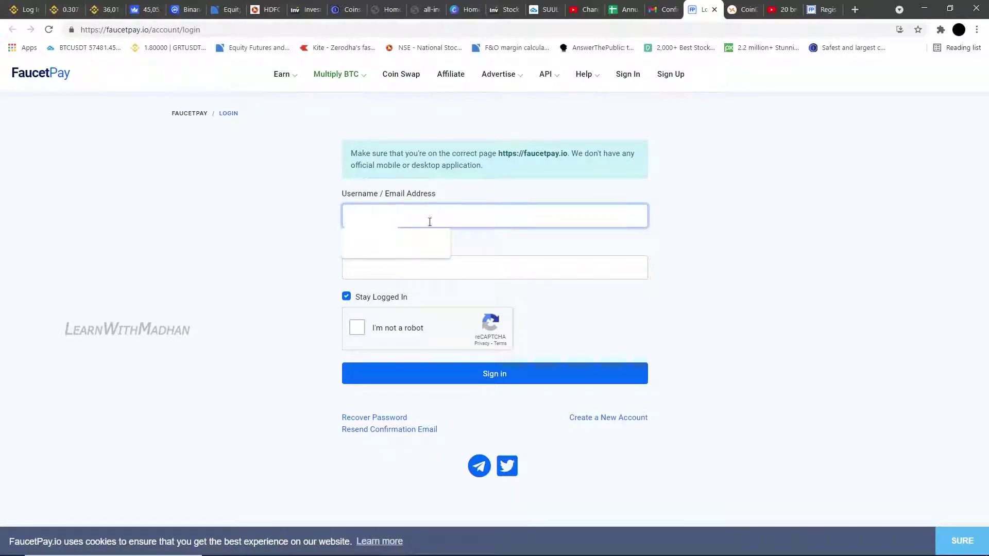
pyautogui.click(421, 238)
pyautogui.click(411, 270)
pyautogui.write('•••')
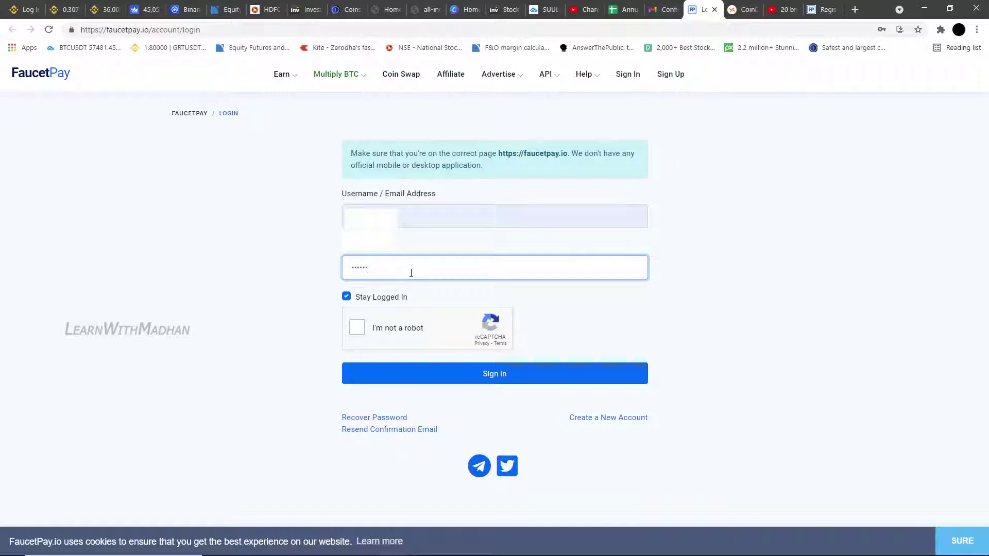
pyautogui.click(412, 383)
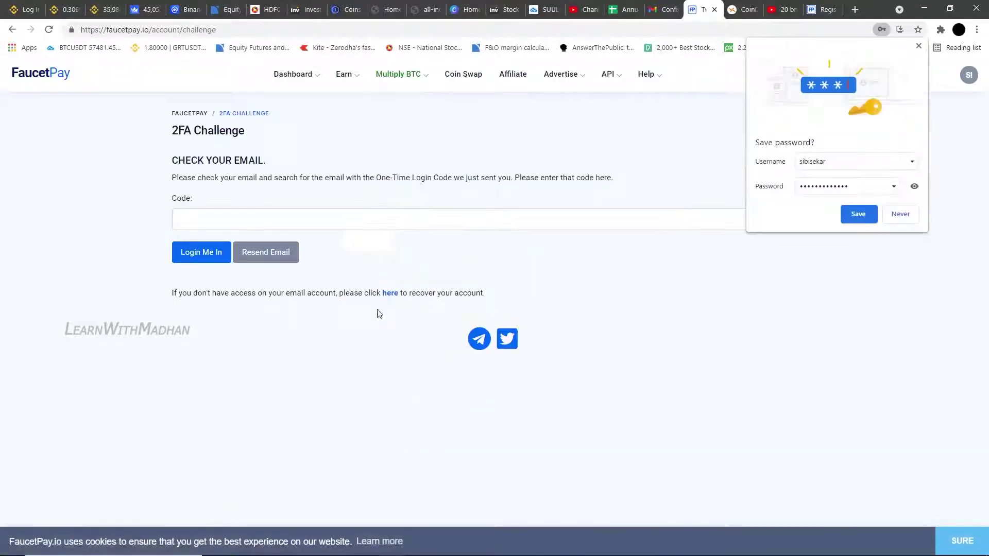
# - Enter the code from Gmail's '2FA Authorization Code' email to complete the login
pyautogui.click(665, 10)
pyautogui.click(45, 148)
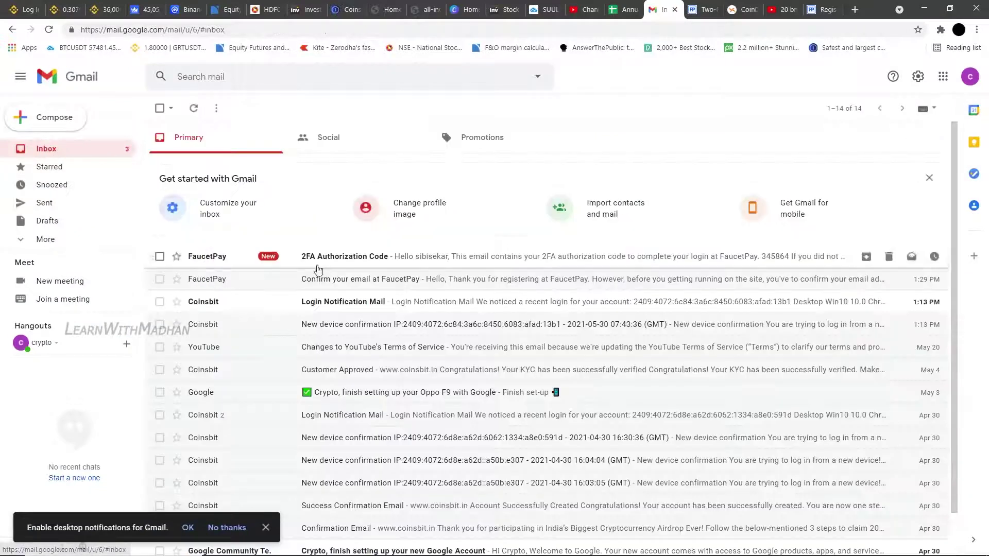
pyautogui.click(344, 256)
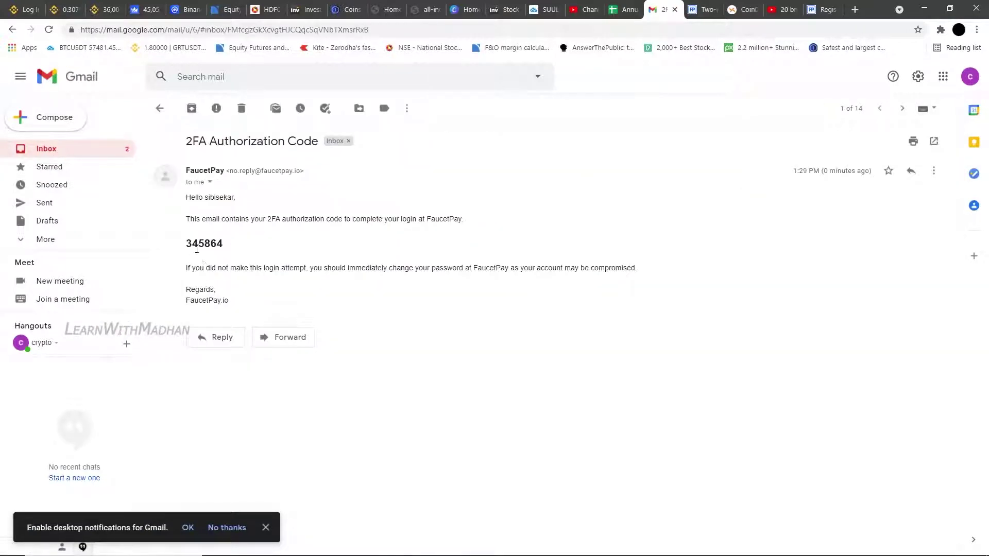
pyautogui.click(701, 10)
pyautogui.click(380, 218)
pyautogui.press('Return')
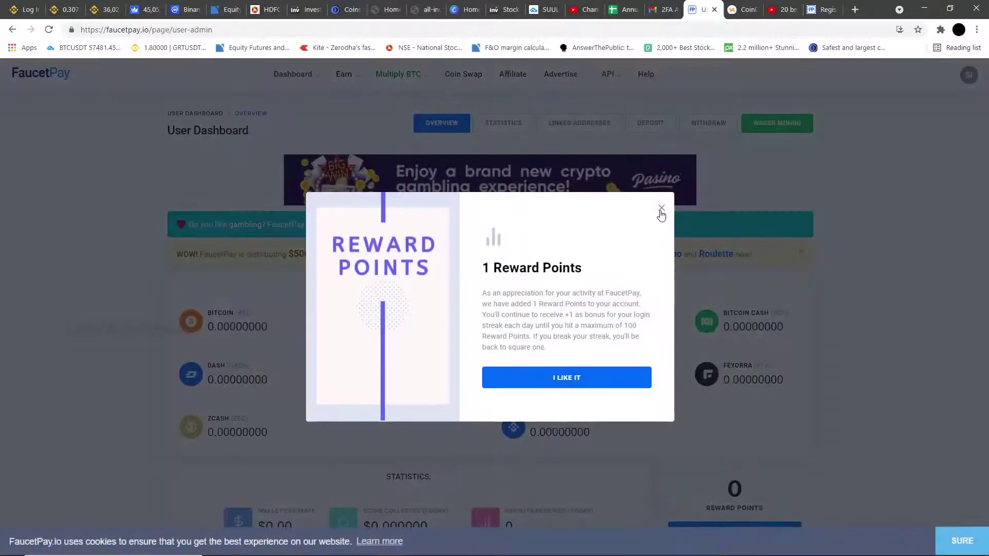
# - Close the Reward Points notice and highlight the zero Bitcoin balance on the dashboard
pyautogui.click(662, 210)
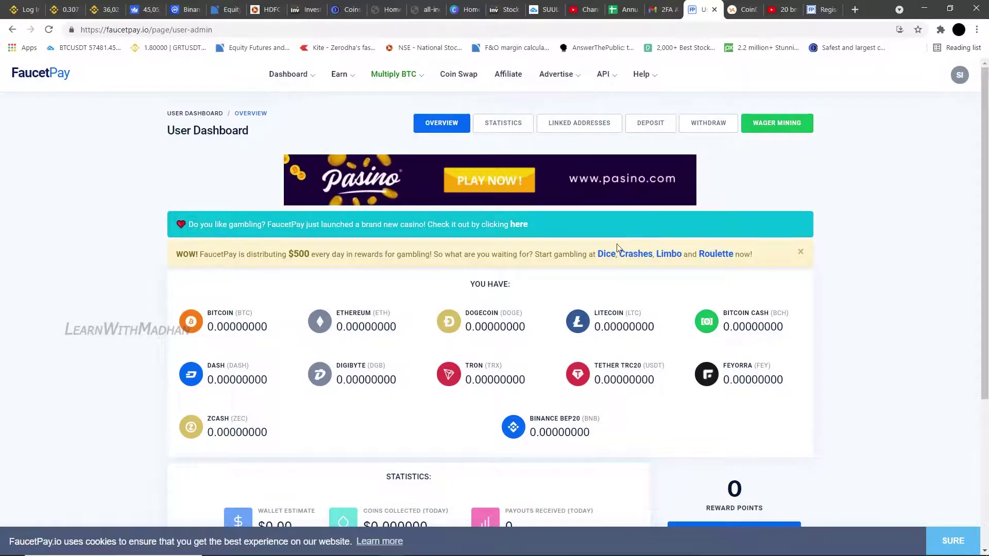
pyautogui.scroll(-3, 568, 208)
pyautogui.scroll(3, 695, 232)
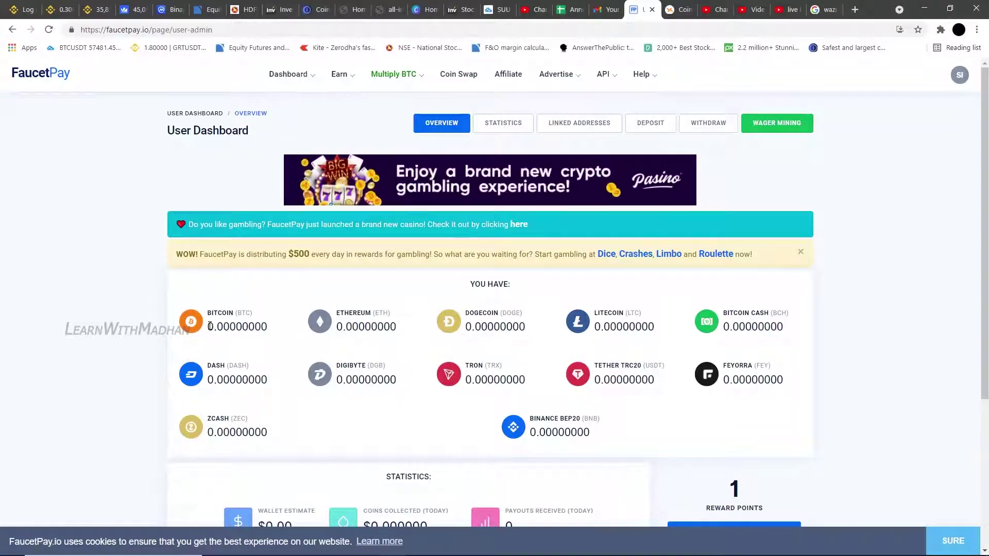
pyautogui.moveTo(207, 325); pyautogui.dragTo(260, 326)
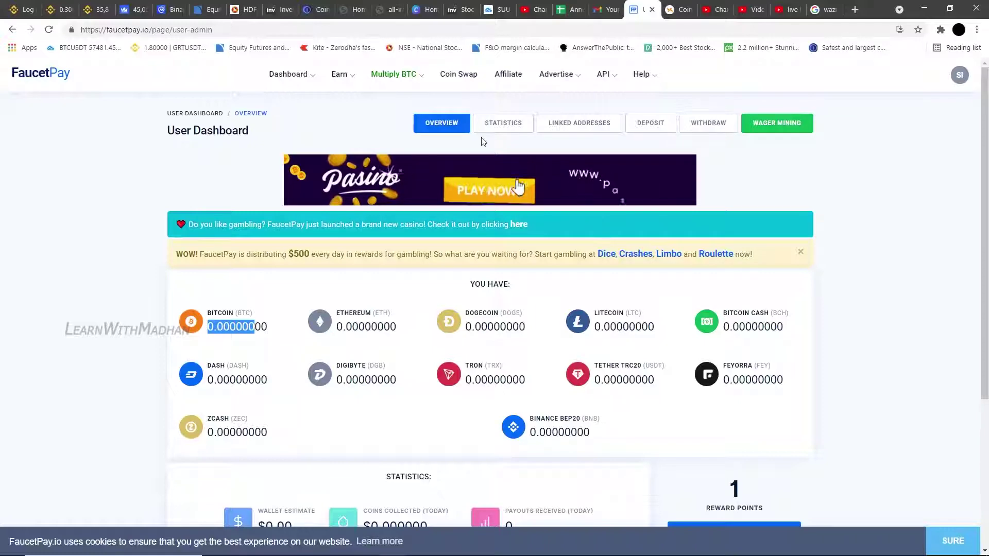
# - Go to the Coin Swap page showing the Bitcoin-to-Ethereum exchange form
pyautogui.click(459, 74)
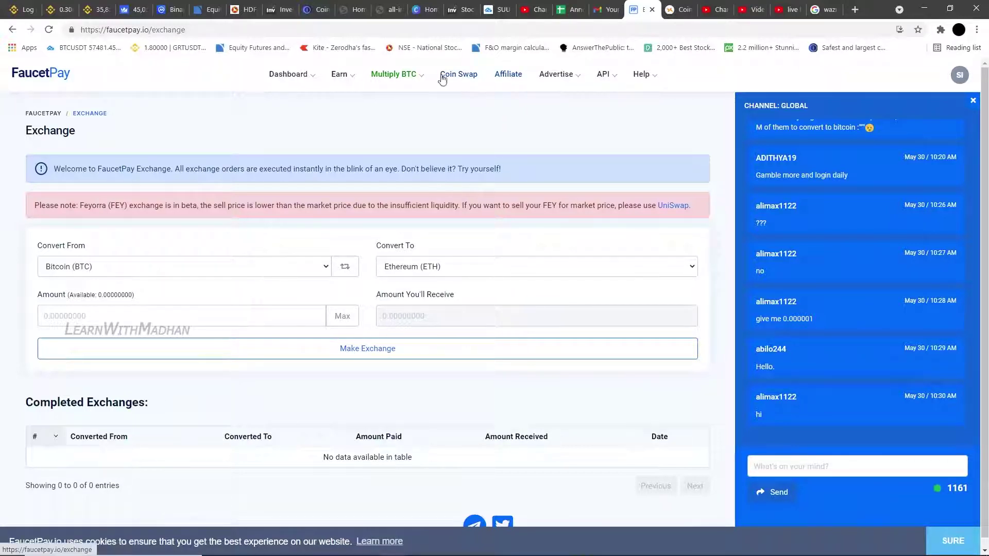
# - Return to the User Dashboard and open the empty Linked Addresses page
pyautogui.click(292, 75)
pyautogui.click(312, 103)
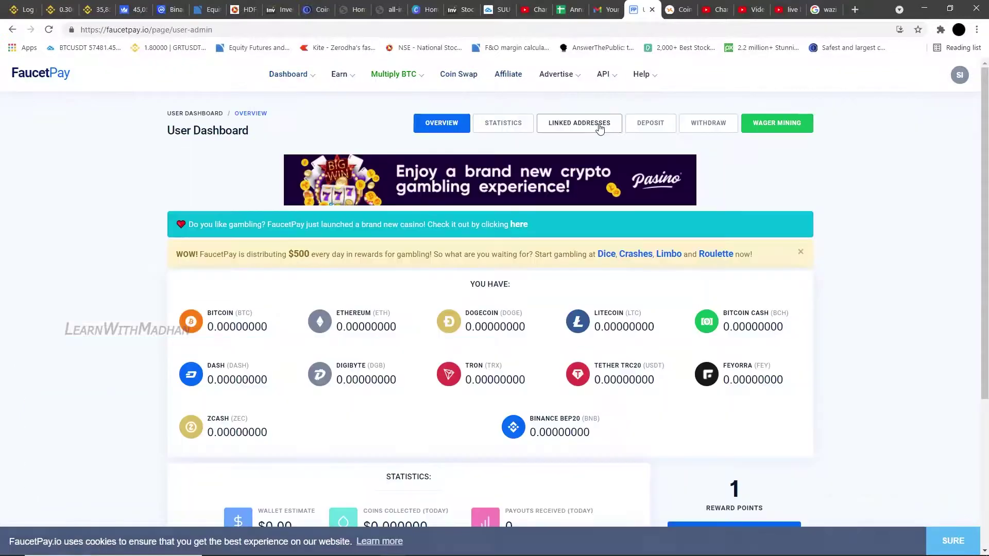
pyautogui.click(579, 123)
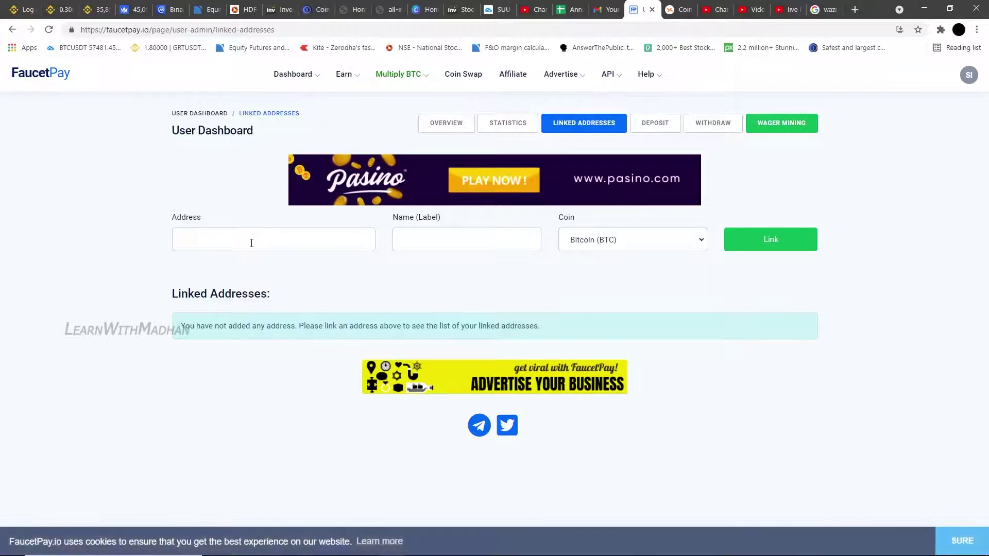